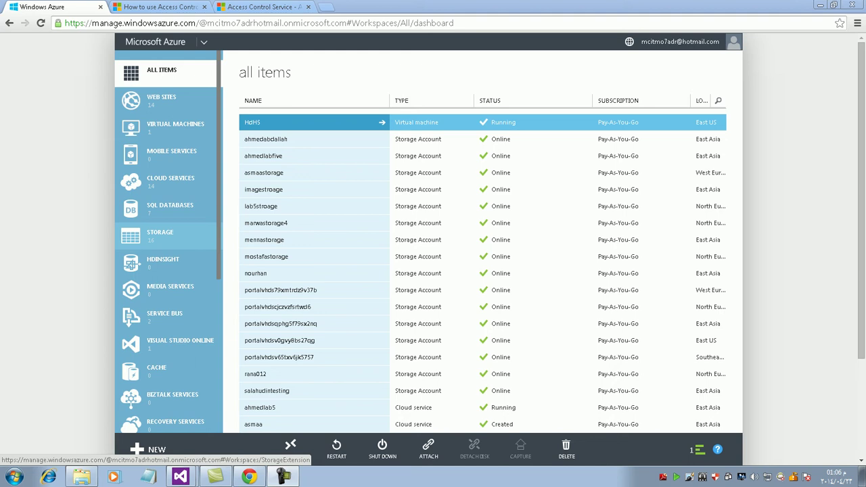
- Open the mennastorage account from the STORAGE list of storage accounts
{"action": "left_click", "coordinate": [160, 235]}
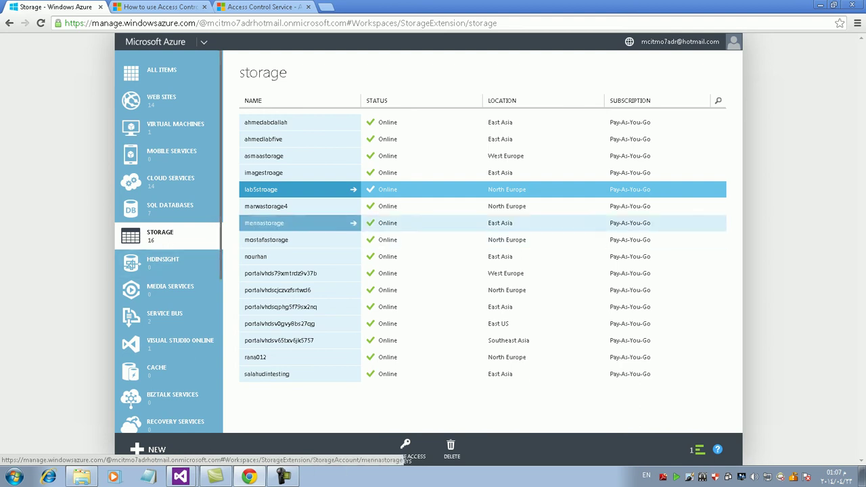
{"action": "left_click", "coordinate": [271, 223]}
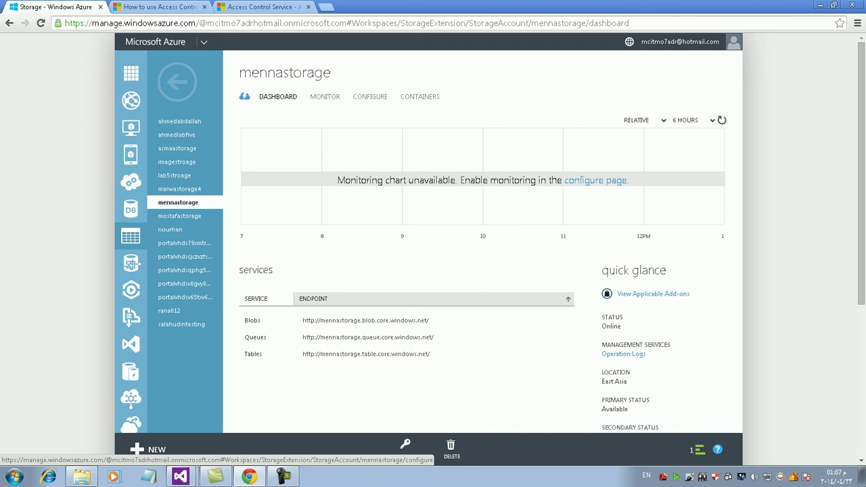
- Open mennastorage's configure page and scroll to its monitoring and logging options
{"action": "left_click", "coordinate": [596, 180]}
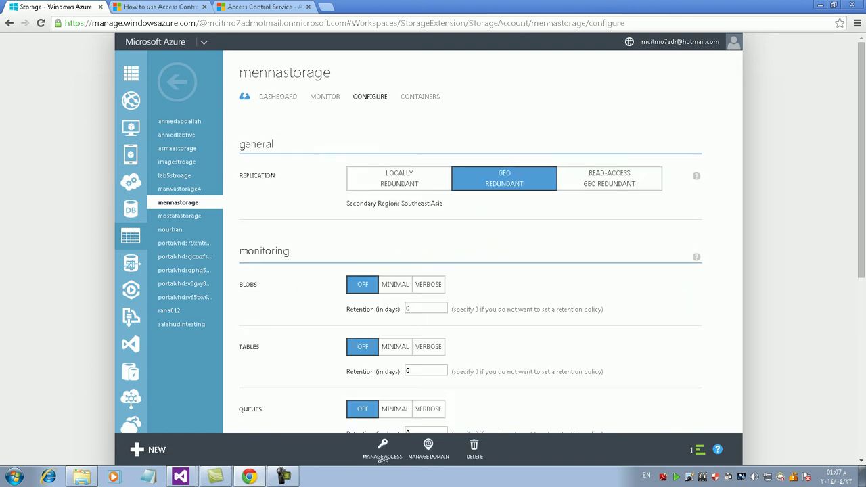
{"action": "scroll", "coordinate": [470, 270], "scroll_direction": "down", "scroll_amount": 3}
{"action": "scroll", "coordinate": [471, 271], "scroll_direction": "up", "scroll_amount": 2}
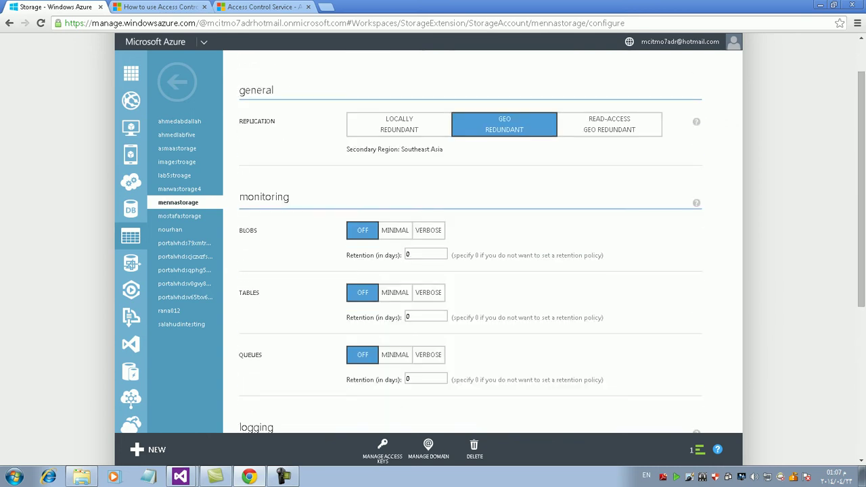
{"action": "scroll", "coordinate": [470, 271], "scroll_direction": "up", "scroll_amount": 2}
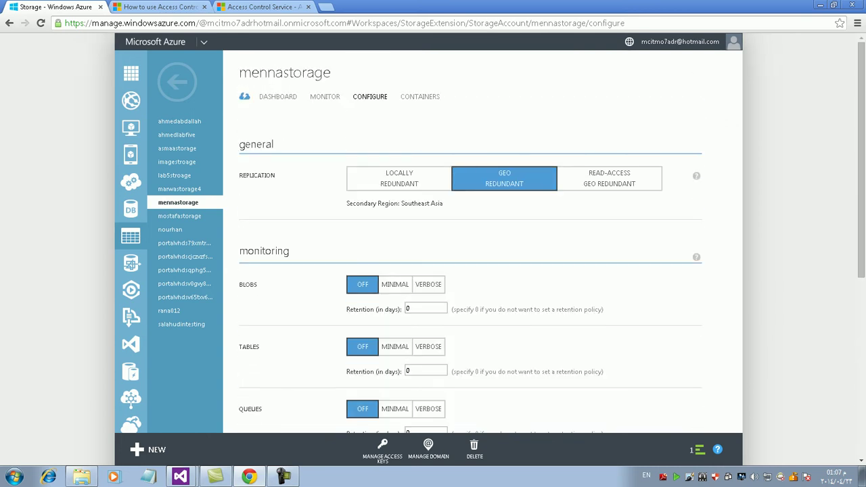
{"action": "scroll", "coordinate": [470, 271], "scroll_direction": "down", "scroll_amount": 2}
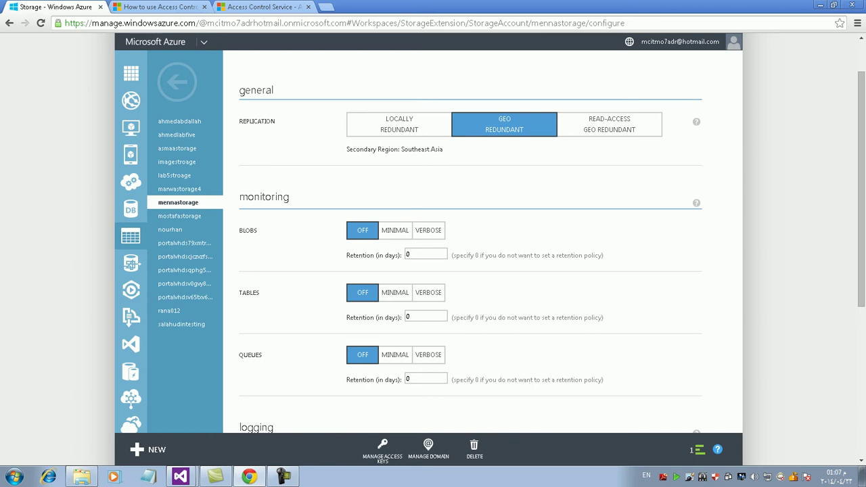
{"action": "scroll", "coordinate": [470, 271], "scroll_direction": "down", "scroll_amount": 3}
{"action": "scroll", "coordinate": [470, 271], "scroll_direction": "up", "scroll_amount": 3}
{"action": "scroll", "coordinate": [470, 271], "scroll_direction": "down", "scroll_amount": 4}
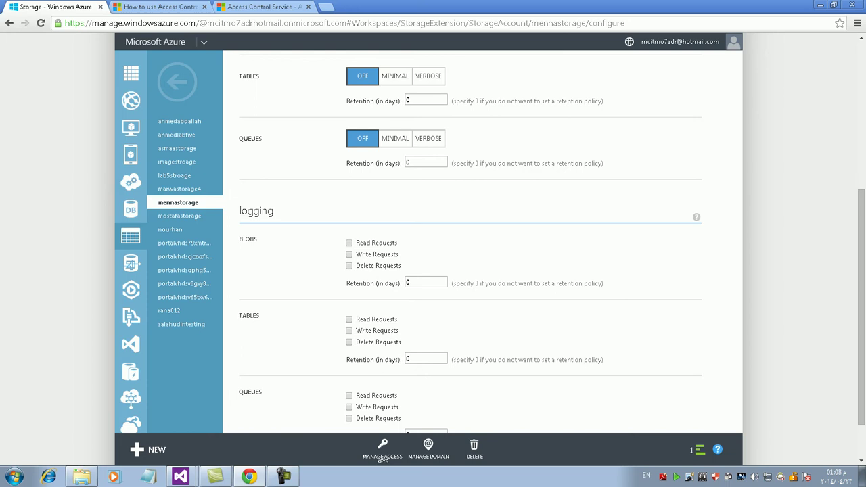
- Turn on blob read-request logging and set the blob log retention to 10 days
{"action": "left_click", "coordinate": [349, 243]}
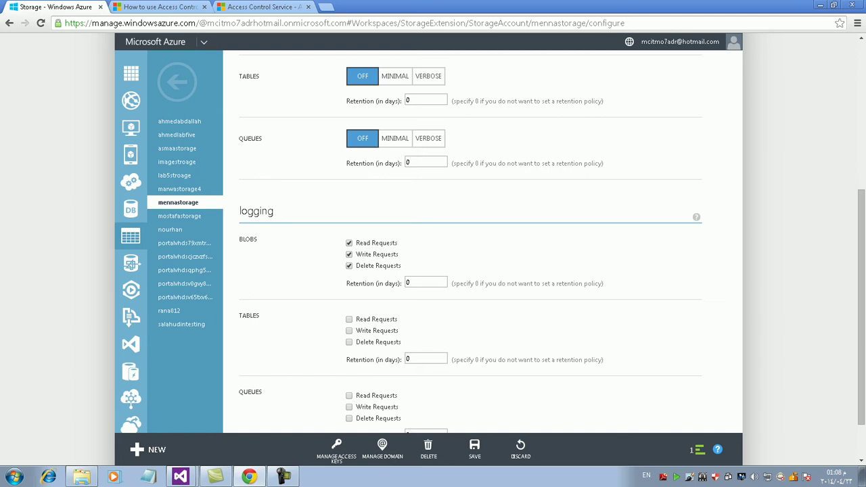
{"action": "left_click", "coordinate": [426, 282]}
{"action": "double_click", "coordinate": [408, 282]}
{"action": "type", "text": "10"}
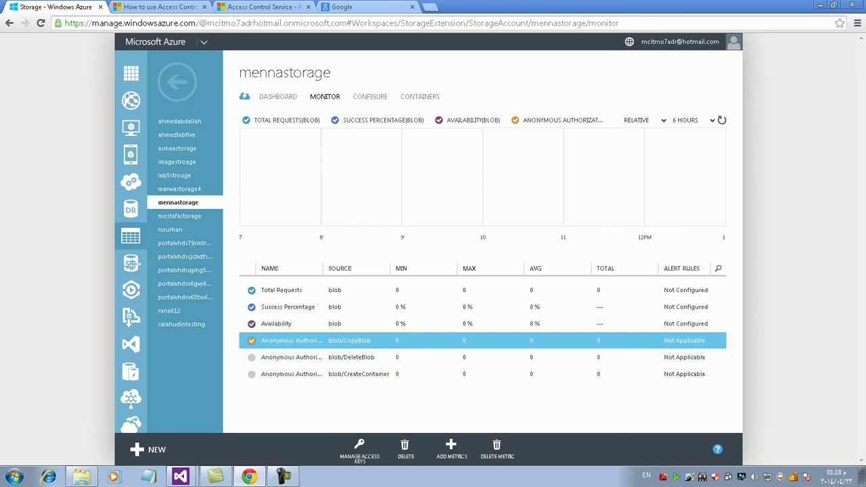
- Plot the CopyBlob, DeleteBlob and CreateContainer metrics on the monitor chart
{"action": "left_click", "coordinate": [251, 341]}
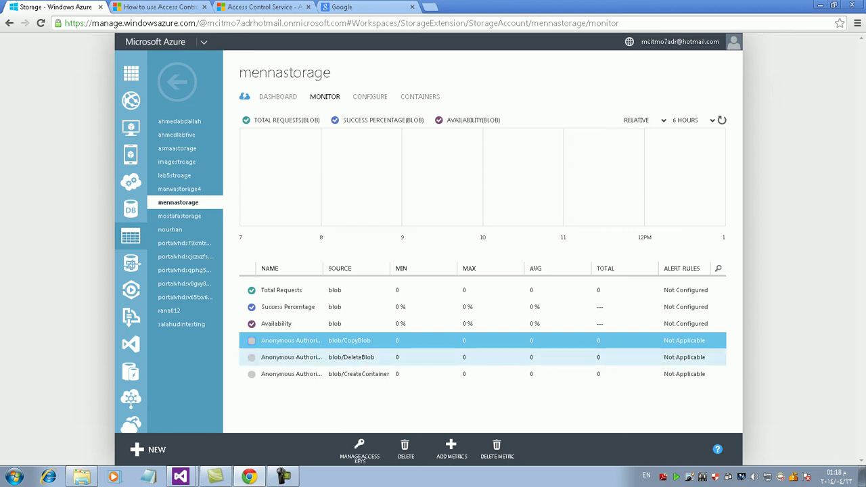
{"action": "left_click", "coordinate": [252, 341]}
{"action": "left_click", "coordinate": [252, 357]}
{"action": "left_click", "coordinate": [252, 374]}
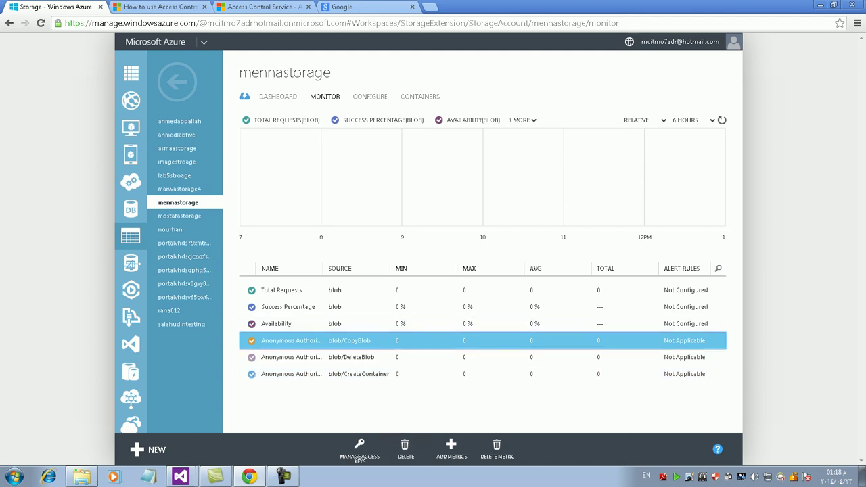
- Re-plot CopyBlob, switching the selected metric between Availability and CopyBlob
{"action": "left_click", "coordinate": [252, 340]}
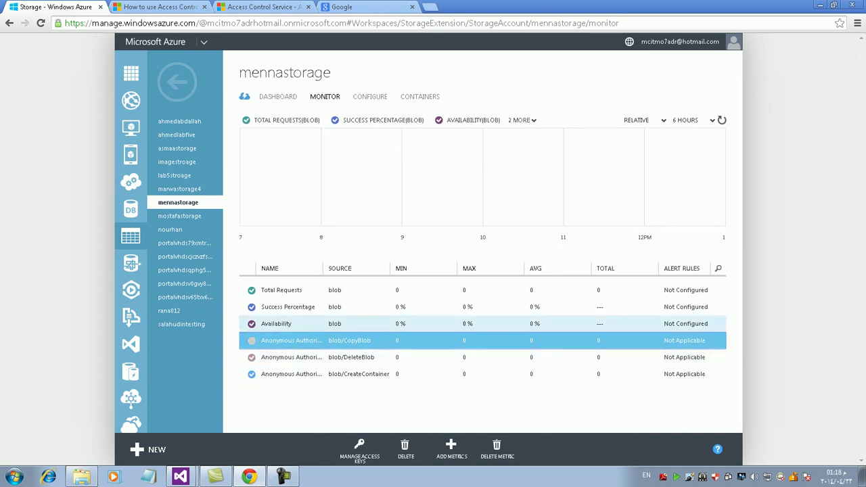
{"action": "left_click", "coordinate": [291, 324]}
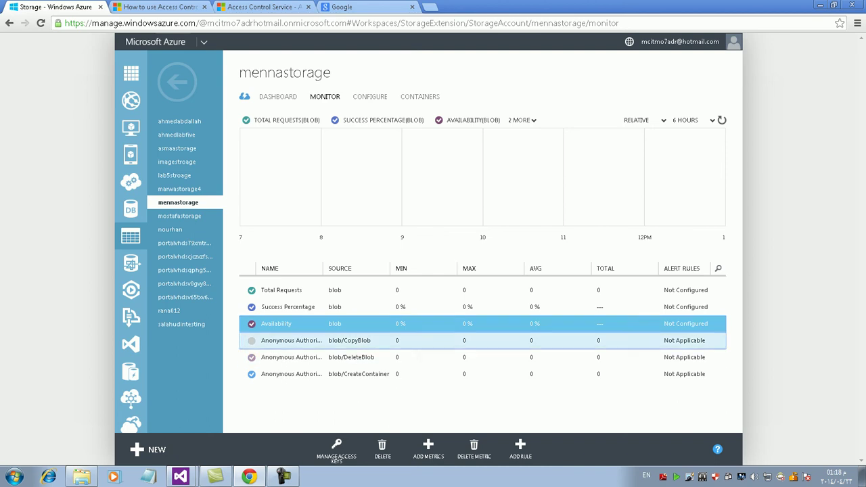
{"action": "left_click", "coordinate": [291, 341]}
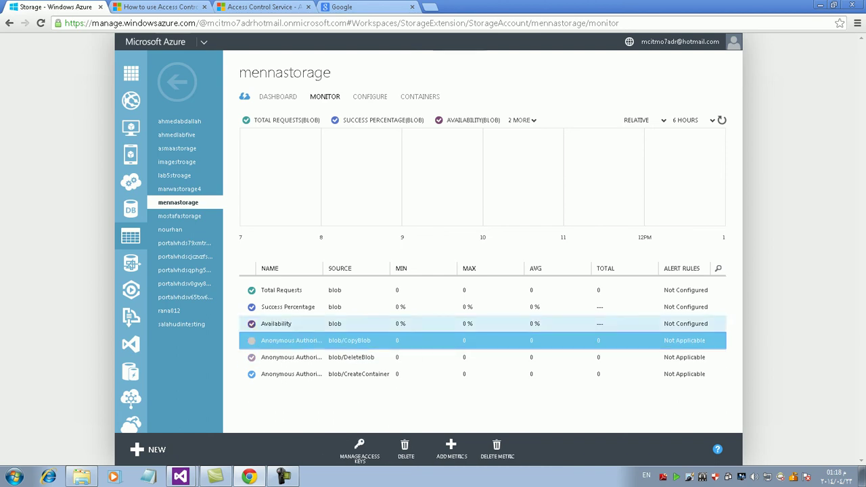
{"action": "left_click", "coordinate": [291, 324]}
{"action": "left_click", "coordinate": [252, 341]}
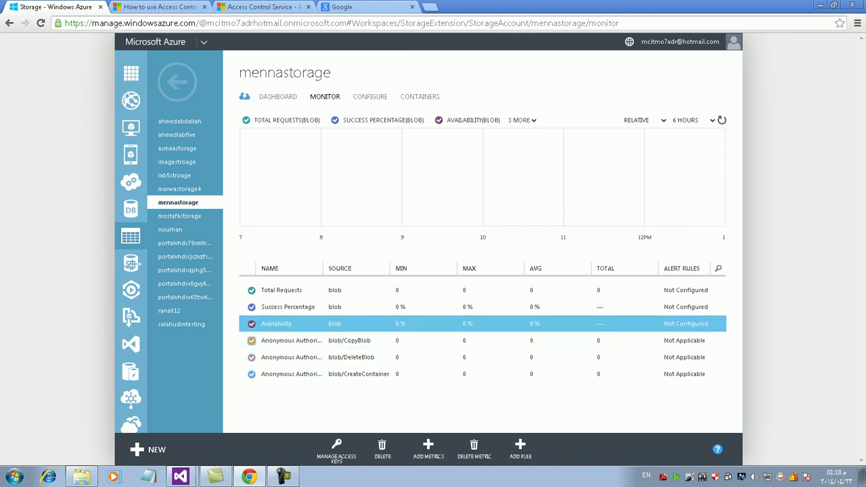
{"action": "left_click", "coordinate": [291, 340]}
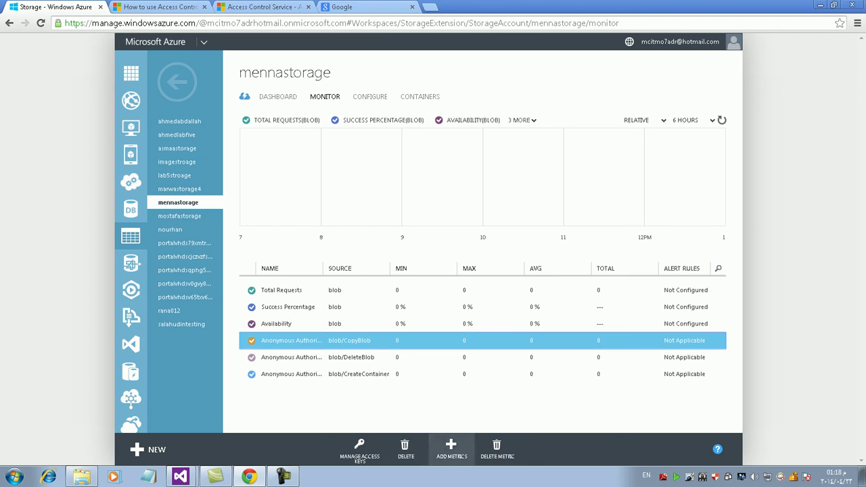
{"action": "left_click", "coordinate": [291, 323]}
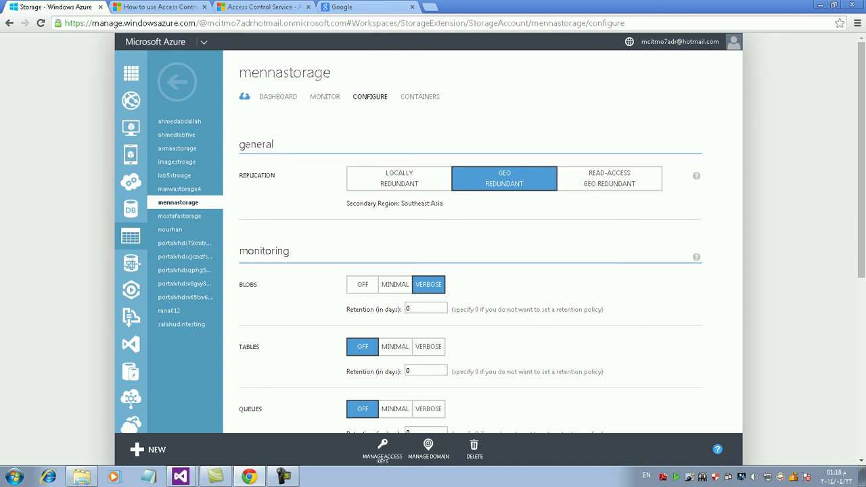
- Review the logging settings and dashboard details, then return to the MONITOR metrics
{"action": "scroll", "coordinate": [471, 244], "scroll_direction": "down", "scroll_amount": 4}
{"action": "scroll", "coordinate": [470, 244], "scroll_direction": "down", "scroll_amount": 1}
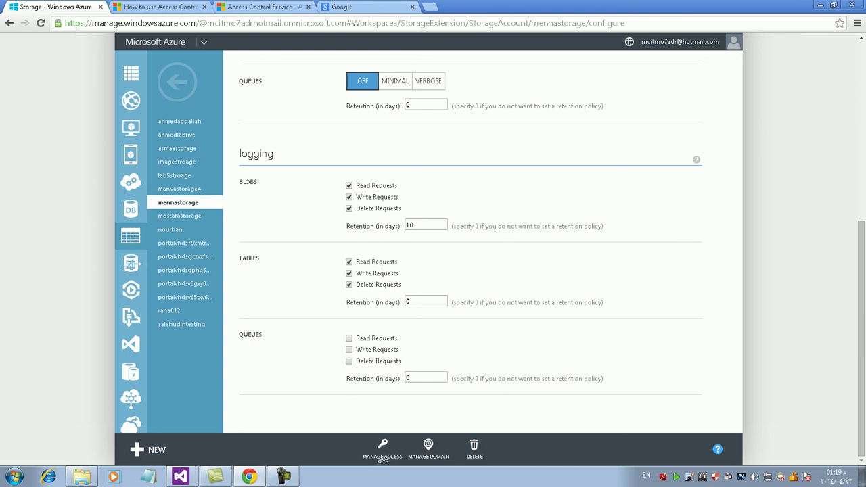
{"action": "scroll", "coordinate": [470, 244], "scroll_direction": "up", "scroll_amount": 5}
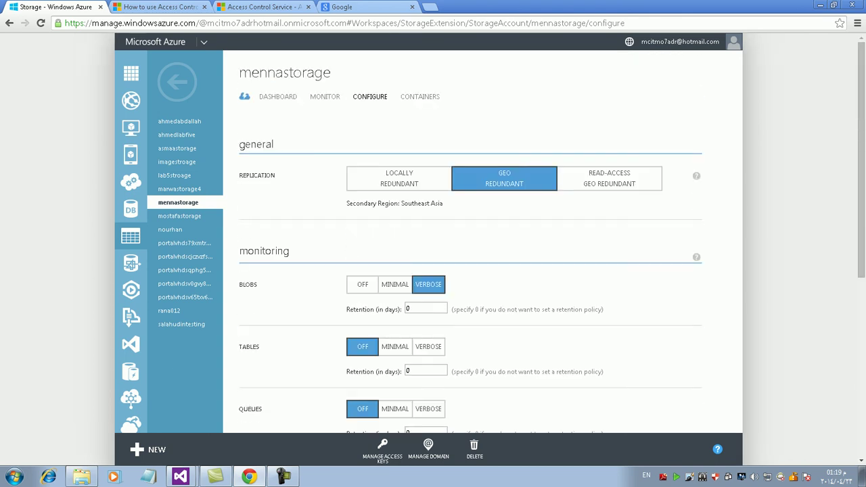
{"action": "left_click", "coordinate": [277, 96]}
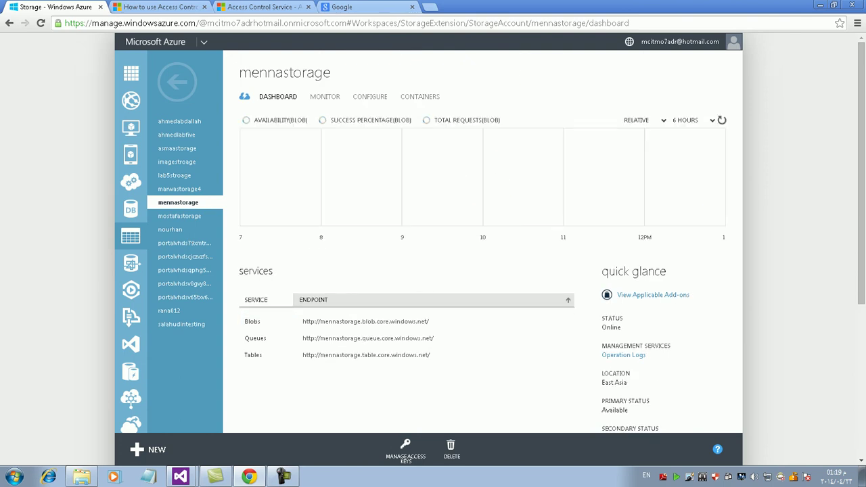
{"action": "scroll", "coordinate": [433, 270], "scroll_direction": "down", "scroll_amount": 4}
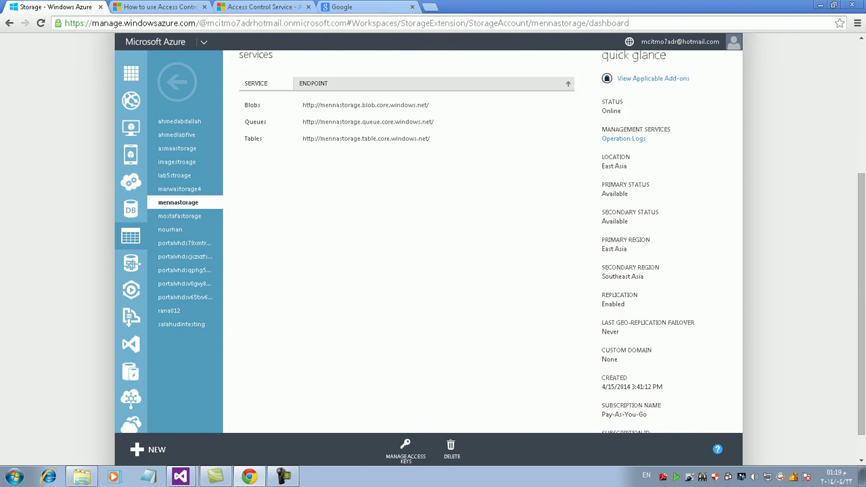
{"action": "scroll", "coordinate": [433, 271], "scroll_direction": "up", "scroll_amount": 4}
{"action": "left_click", "coordinate": [325, 96]}
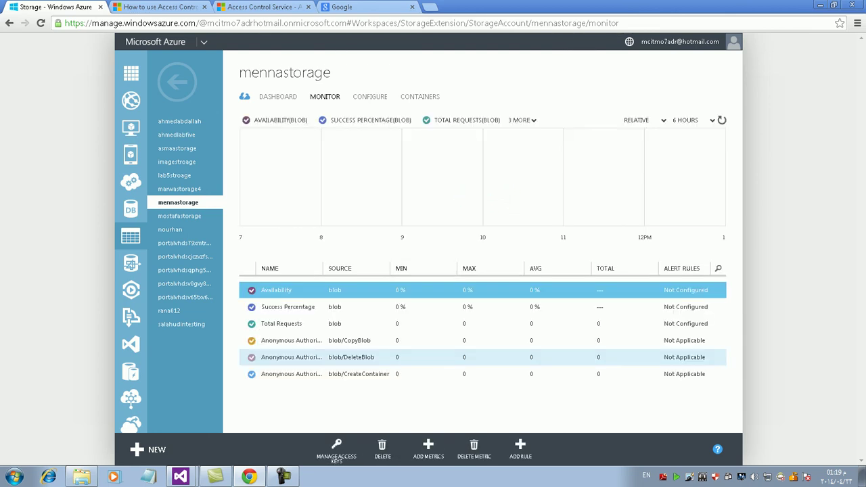
- Select Total Requests and switch the monitor chart's time range from Relative to Absolute
{"action": "left_click", "coordinate": [352, 341]}
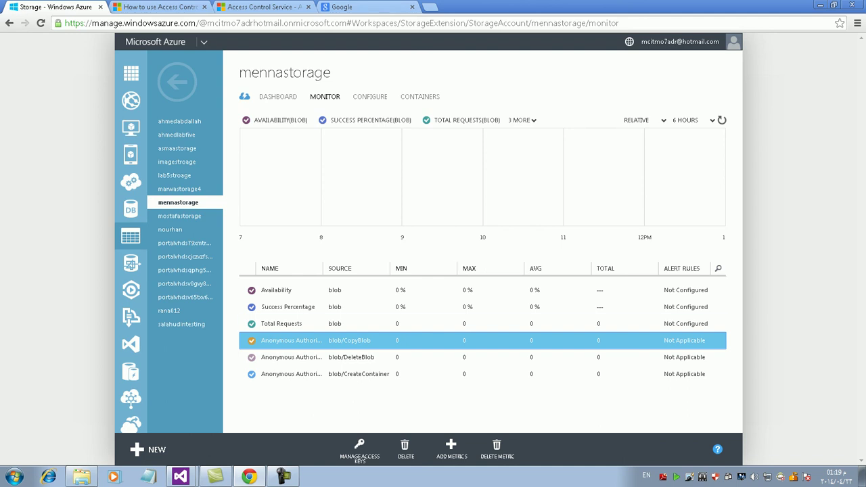
{"action": "left_click", "coordinate": [282, 323]}
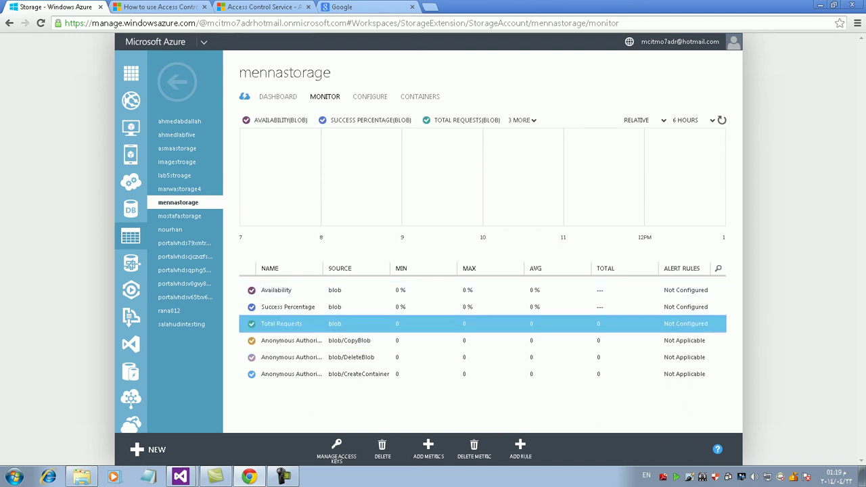
{"action": "left_click", "coordinate": [522, 120]}
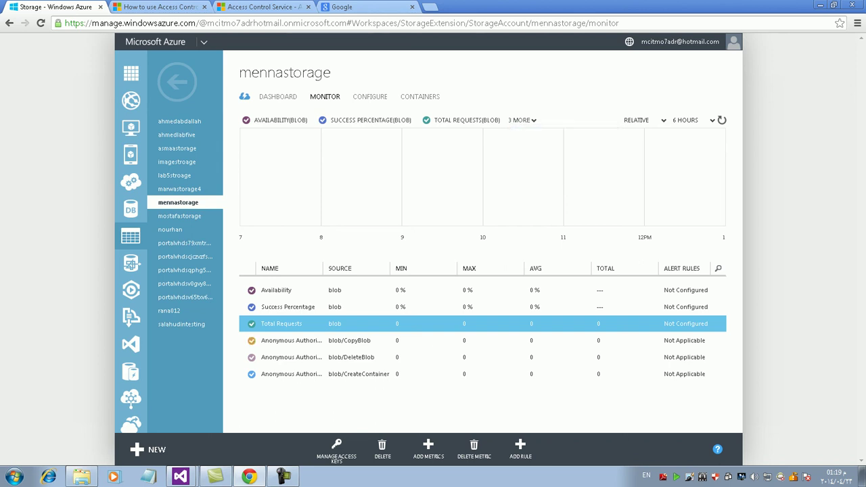
{"action": "left_click", "coordinate": [642, 120]}
{"action": "left_click", "coordinate": [638, 142]}
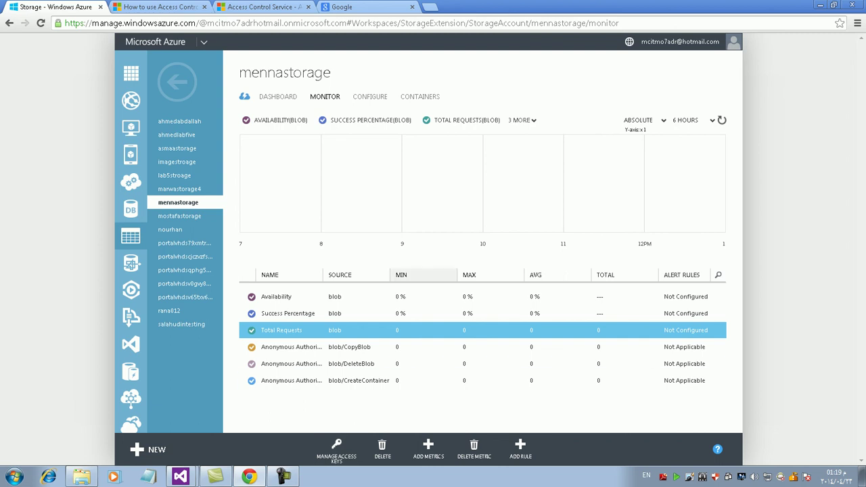
- Reopen the MONITOR tab and select the CopyBlob metric
{"action": "left_click", "coordinate": [325, 96]}
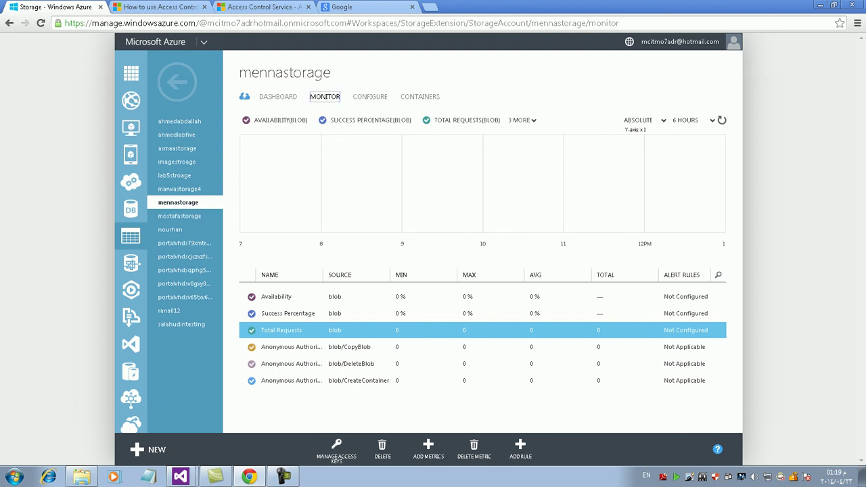
{"action": "left_click", "coordinate": [291, 346]}
{"action": "right_click", "coordinate": [310, 222]}
{"action": "key", "text": "Escape"}
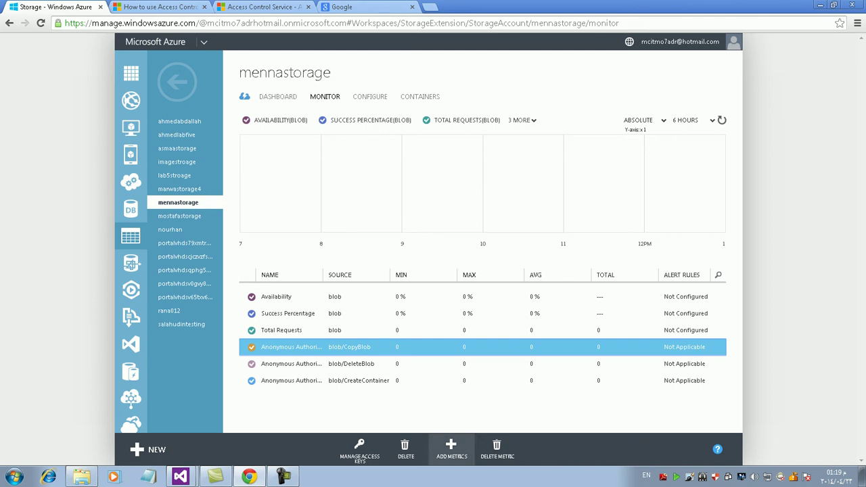
{"action": "left_click", "coordinate": [452, 450]}
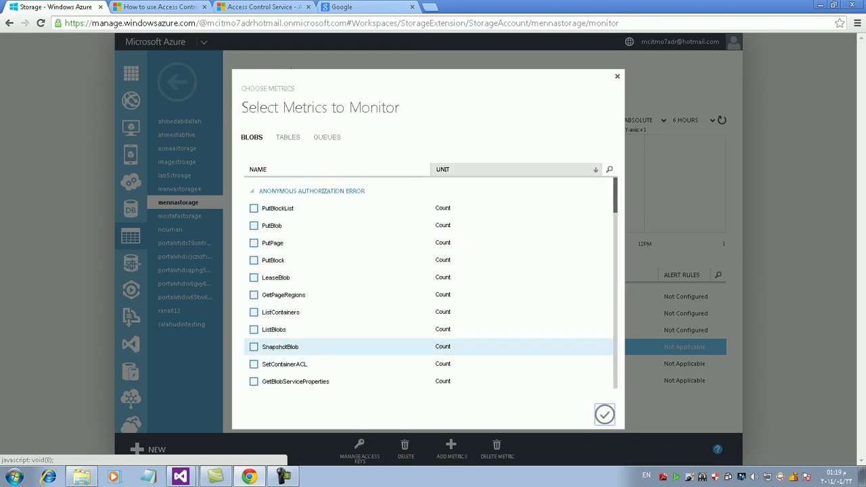
{"action": "scroll", "coordinate": [338, 308], "scroll_direction": "down", "scroll_amount": 2}
{"action": "scroll", "coordinate": [339, 308], "scroll_direction": "down", "scroll_amount": 2}
{"action": "left_click", "coordinate": [254, 286]}
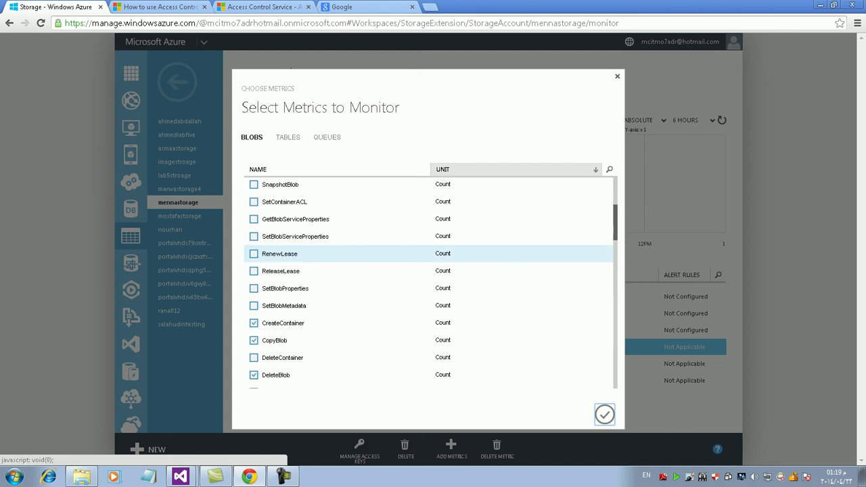
{"action": "left_click", "coordinate": [254, 320]}
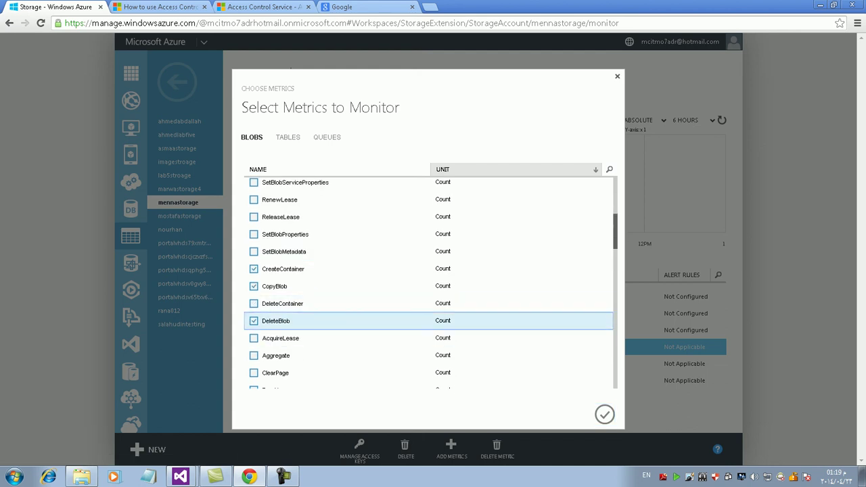
{"action": "scroll", "coordinate": [338, 252], "scroll_direction": "down", "scroll_amount": 10}
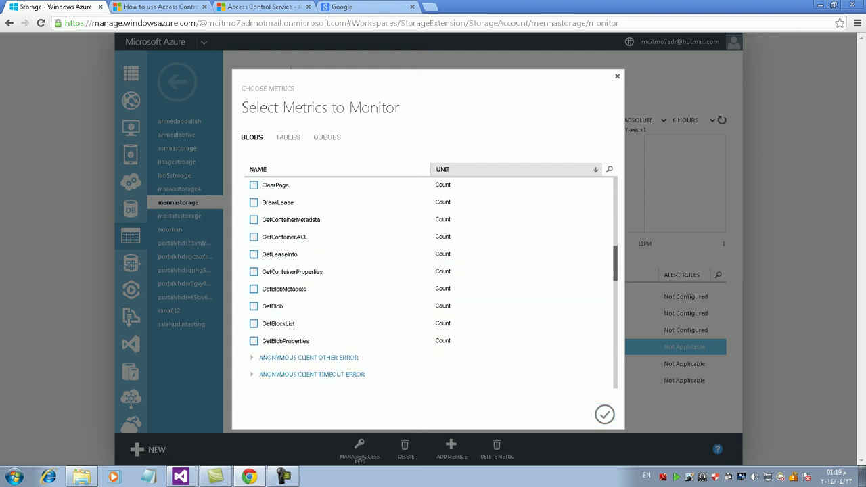
{"action": "scroll", "coordinate": [304, 284], "scroll_direction": "down", "scroll_amount": 1}
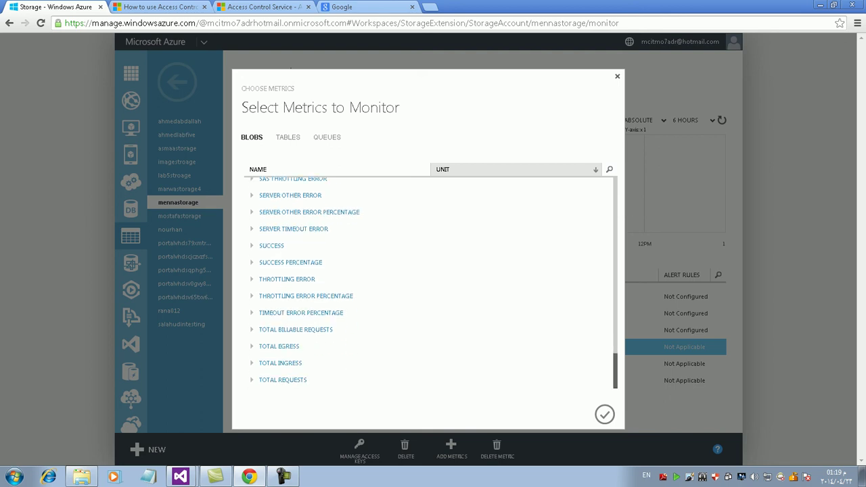
{"action": "scroll", "coordinate": [430, 281], "scroll_direction": "up", "scroll_amount": 12}
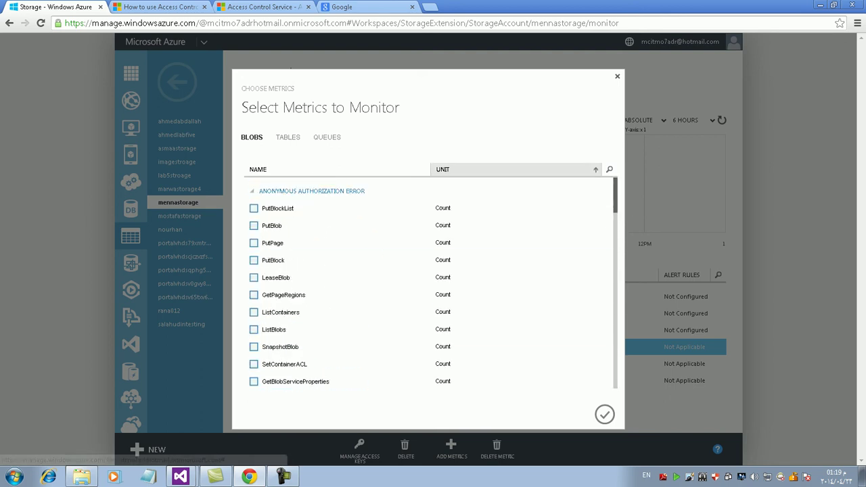
{"action": "key", "text": "Escape"}
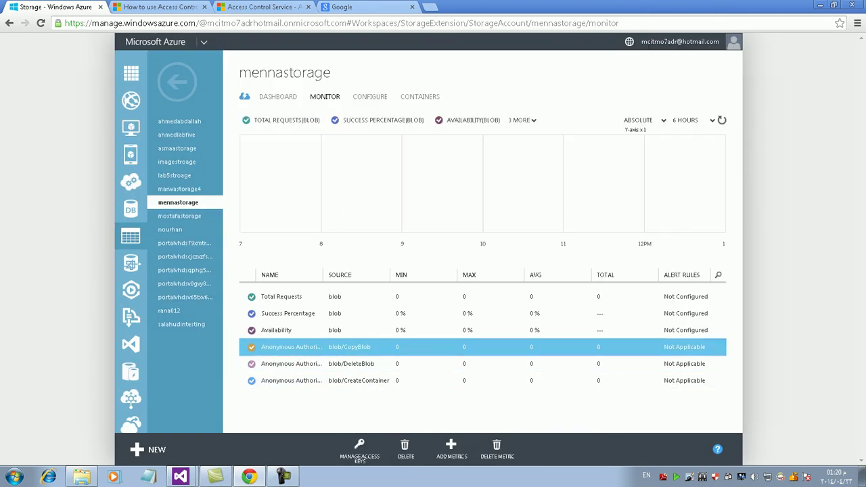
{"action": "left_click", "coordinate": [284, 330]}
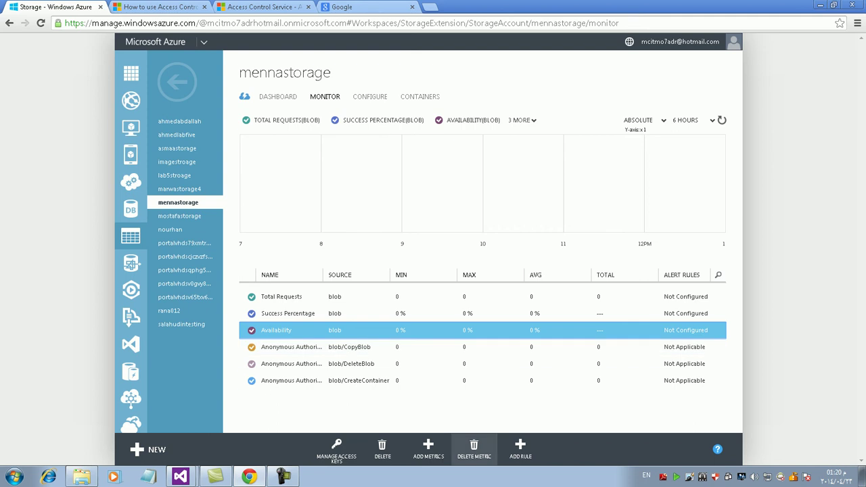
{"action": "left_click", "coordinate": [520, 449]}
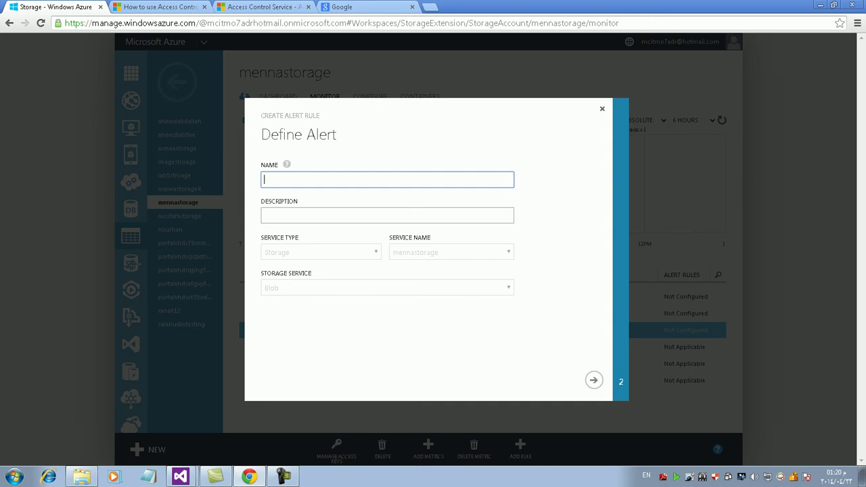
{"action": "type", "text": "alert"}
{"action": "left_click", "coordinate": [593, 380]}
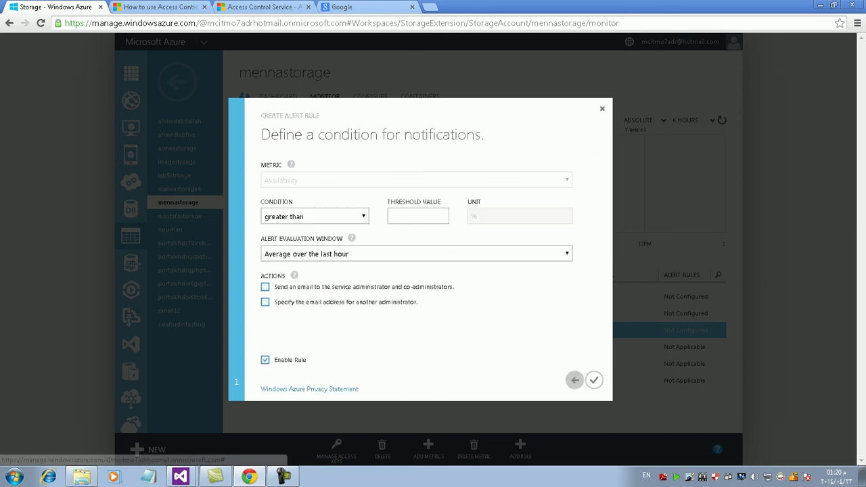
{"action": "left_click", "coordinate": [574, 380]}
{"action": "key", "text": "Escape"}
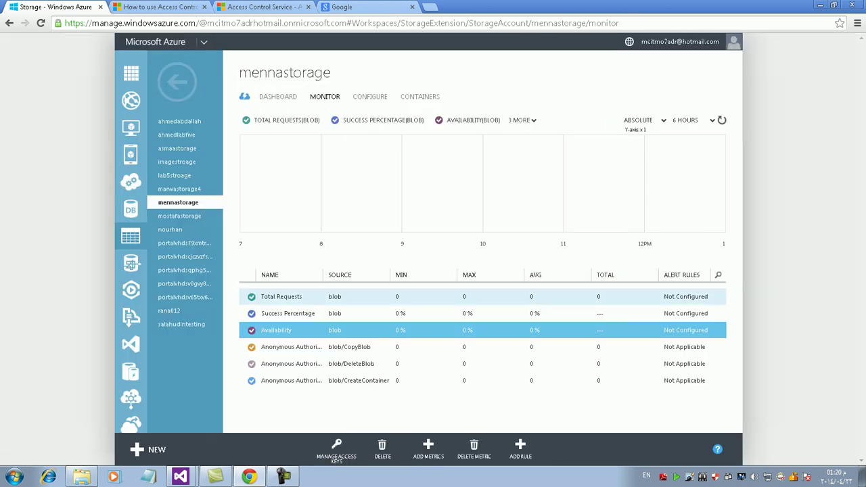
- Add a Total Requests alert rule named 'alertreq' and continue to its condition page
{"action": "left_click", "coordinate": [467, 297]}
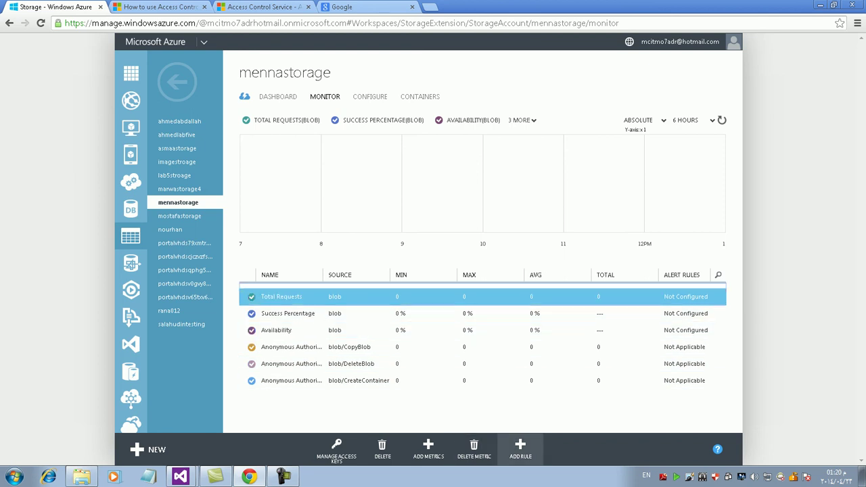
{"action": "left_click", "coordinate": [520, 449]}
{"action": "type", "text": "alrete"}
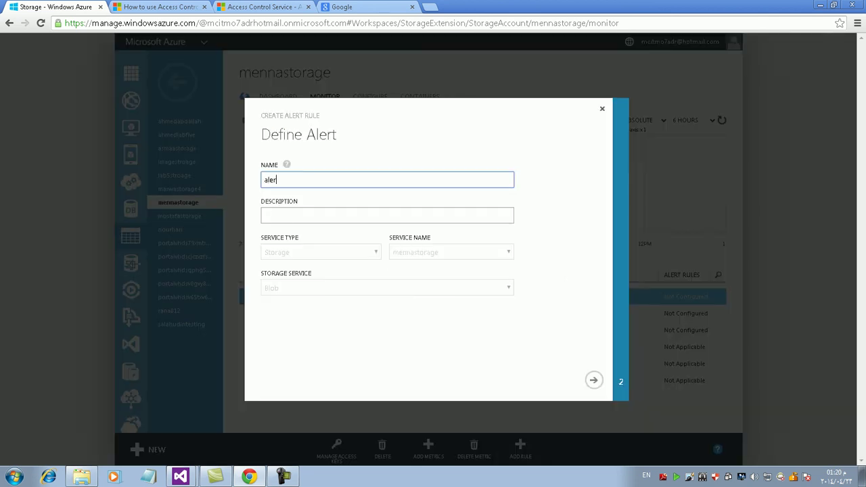
{"action": "key", "text": "BackSpace"}
{"action": "key", "text": "BackSpace"}
{"action": "key", "text": "BackSpace"}
{"action": "key", "text": "BackSpace"}
{"action": "type", "text": "etRe"}
{"action": "type", "text": "rtreq"}
{"action": "key", "text": "Return"}
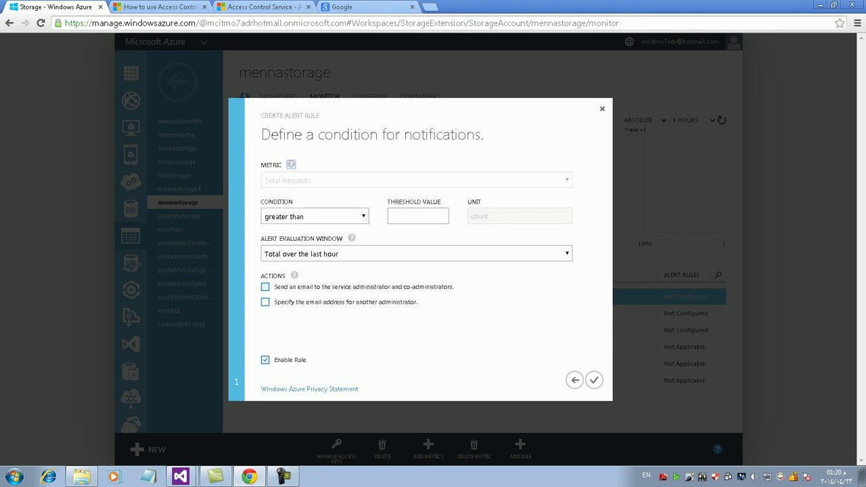
- Set the alert condition to greater than 100, total over the last hour
{"action": "key", "text": "alt+Down"}
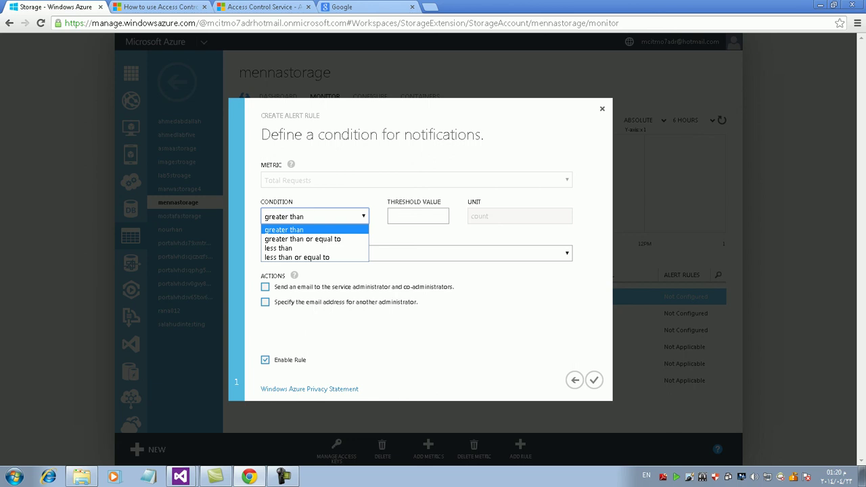
{"action": "key", "text": "Return"}
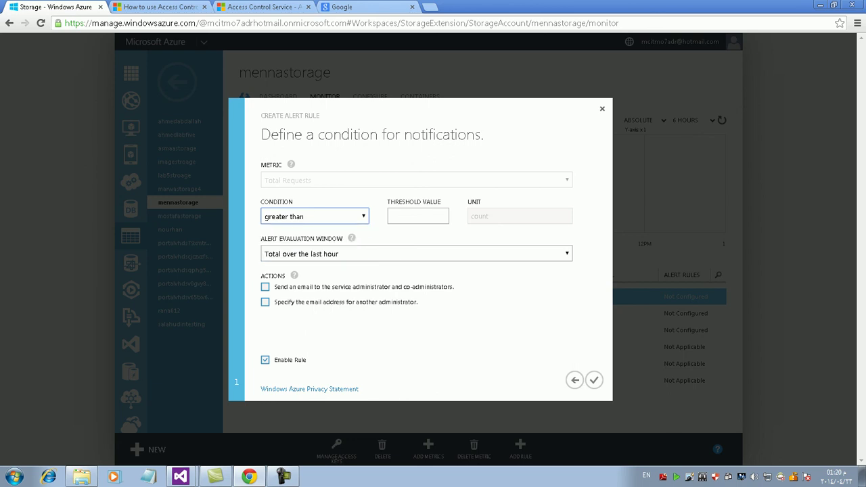
{"action": "key", "text": "Tab"}
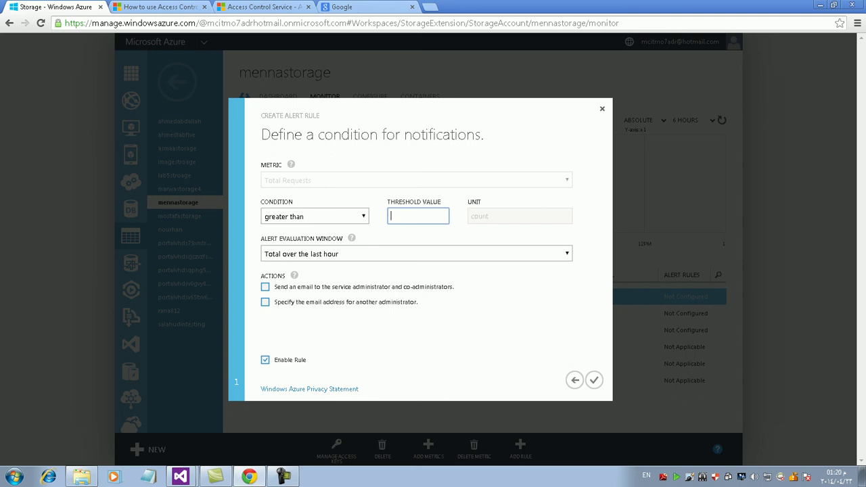
{"action": "type", "text": "100"}
{"action": "left_click", "coordinate": [416, 254]}
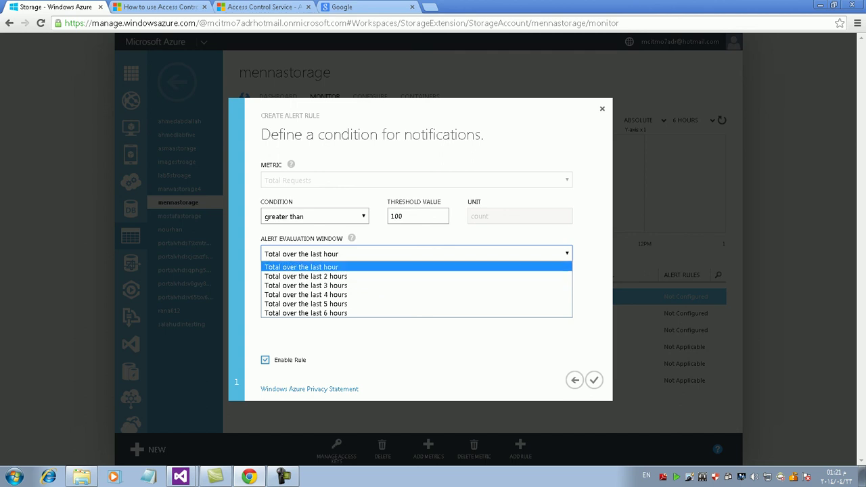
{"action": "key", "text": "Return"}
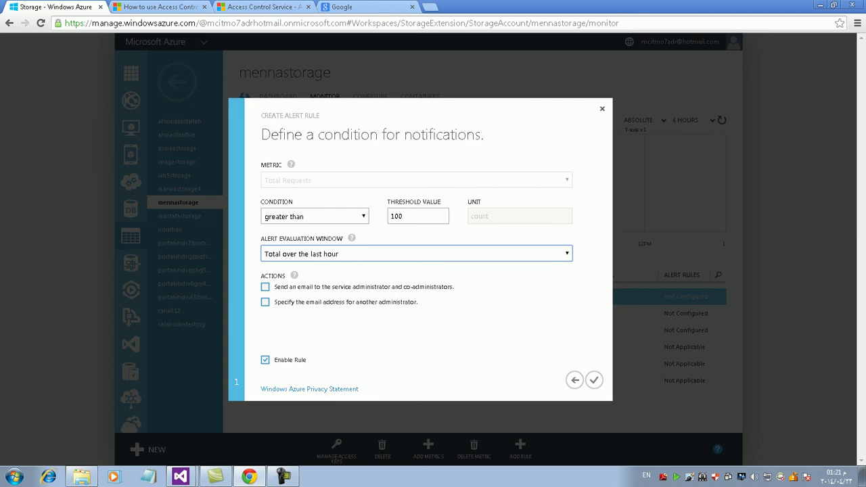
- Enable email notifications for the service administrators and an additional address
{"action": "key", "text": "Tab"}
{"action": "key", "text": "space"}
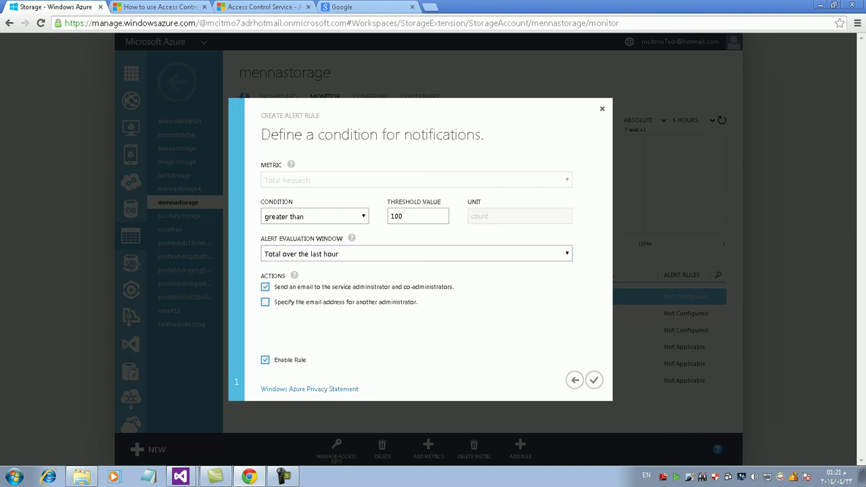
{"action": "key", "text": "Tab"}
{"action": "key", "text": "space"}
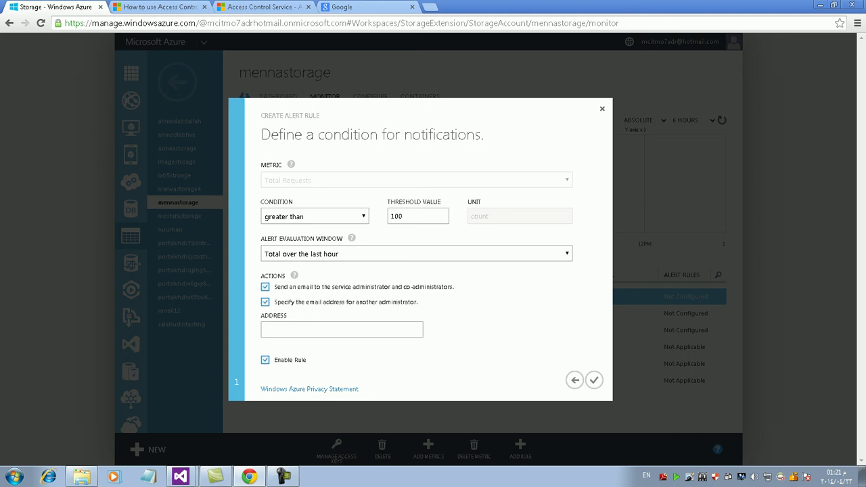
- Enter the additional administrator's email address and save the alert rule
{"action": "left_click", "coordinate": [342, 330]}
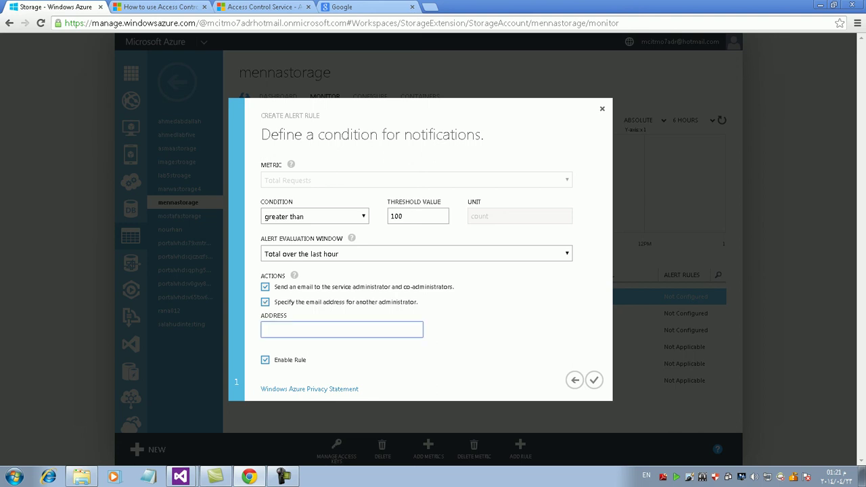
{"action": "key", "text": "Tab"}
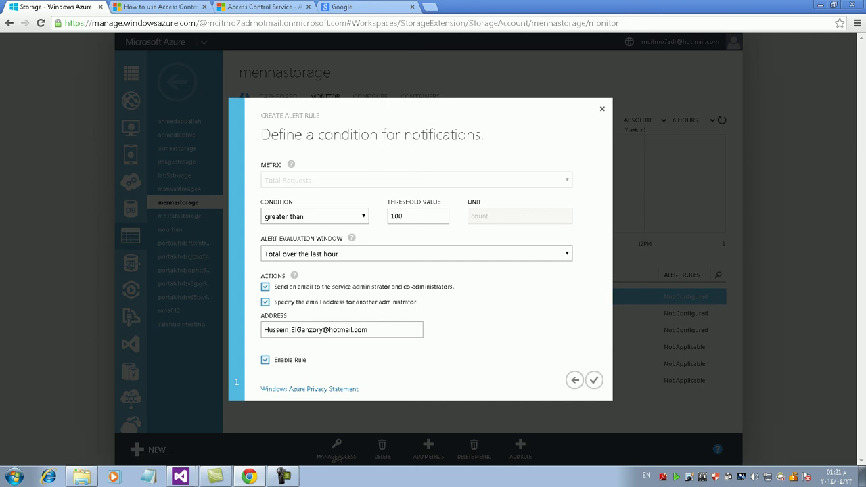
{"action": "double_click", "coordinate": [399, 216]}
{"action": "left_click", "coordinate": [594, 380]}
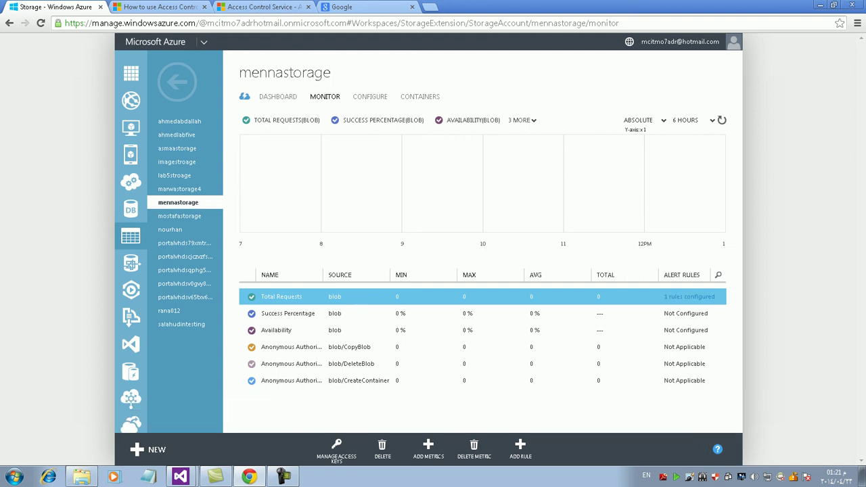
- Go to Management Services > Alerts filtered to the Storage service mennastorage
{"action": "left_click", "coordinate": [288, 314]}
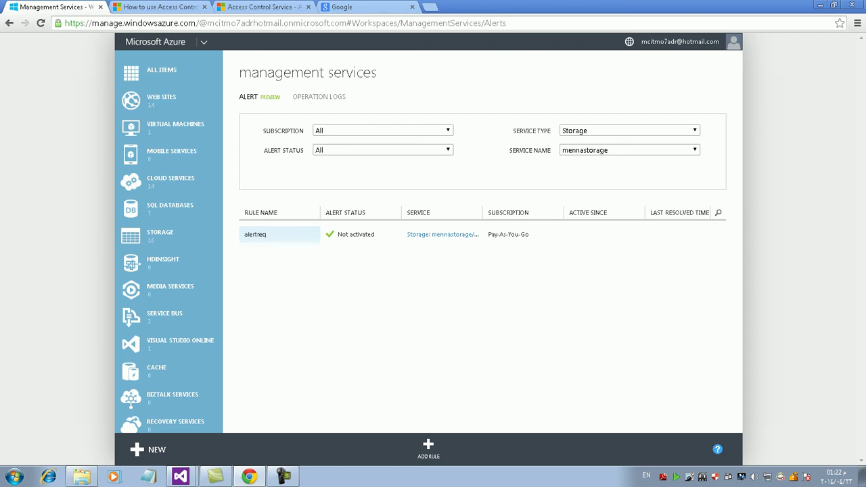
{"action": "left_click", "coordinate": [429, 448]}
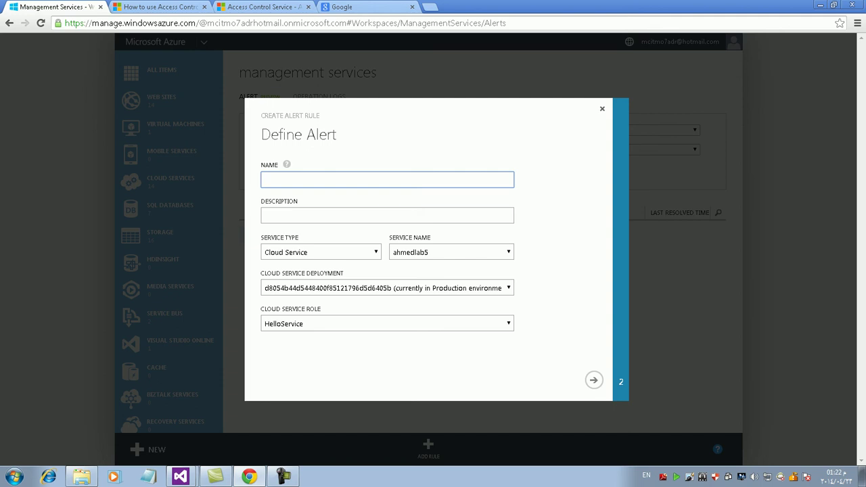
{"action": "left_click", "coordinate": [320, 252]}
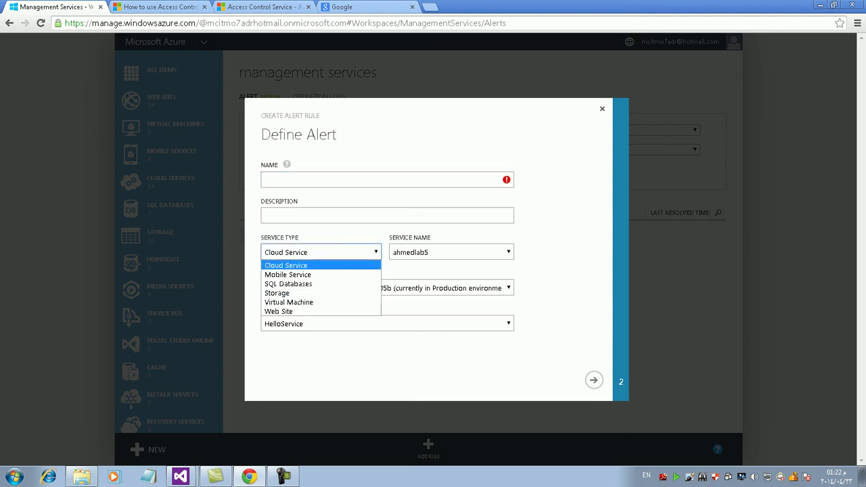